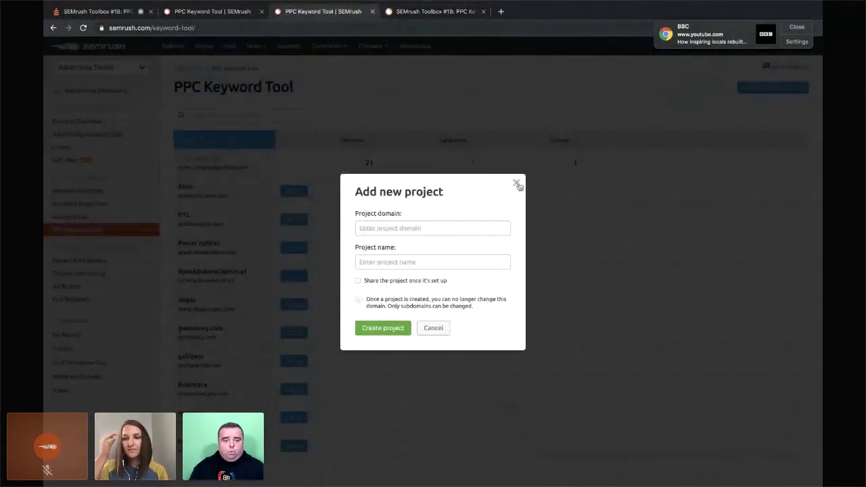
# - Dismiss the new project dialog, reopen the PPC Keyword Tool from the Advertising Toolkit and open the project that already has keywords
pyautogui.click(516, 183)
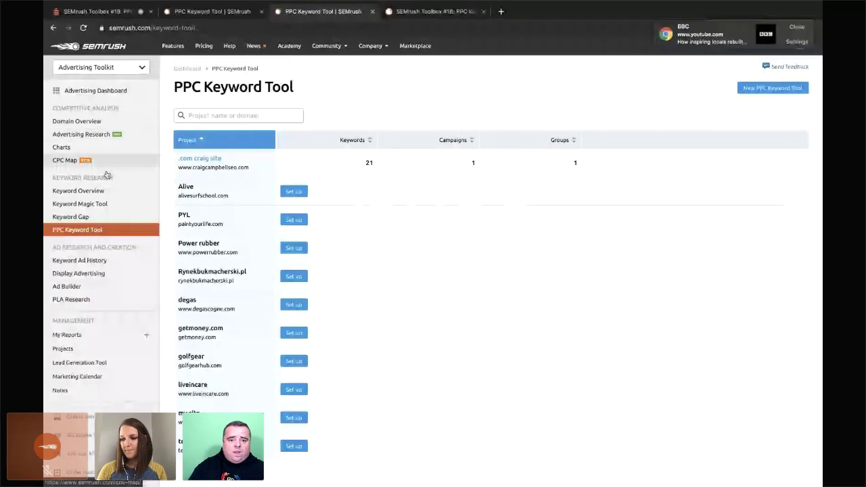
pyautogui.click(97, 69)
pyautogui.click(91, 104)
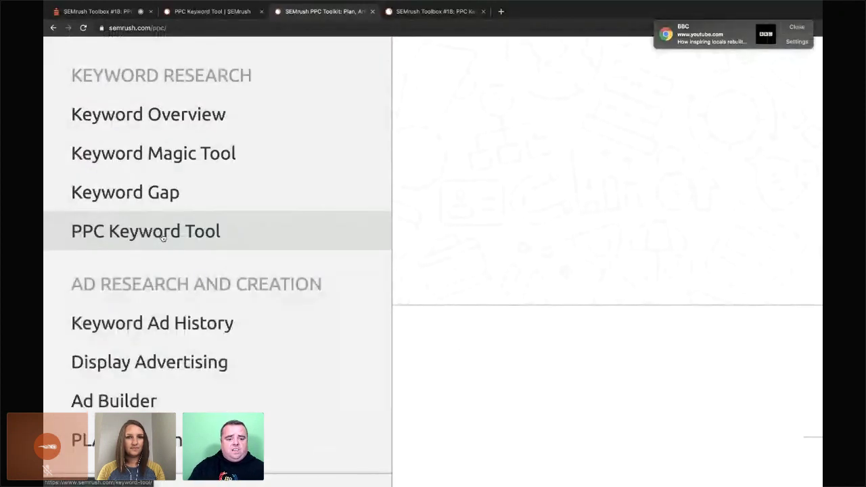
pyautogui.click(163, 236)
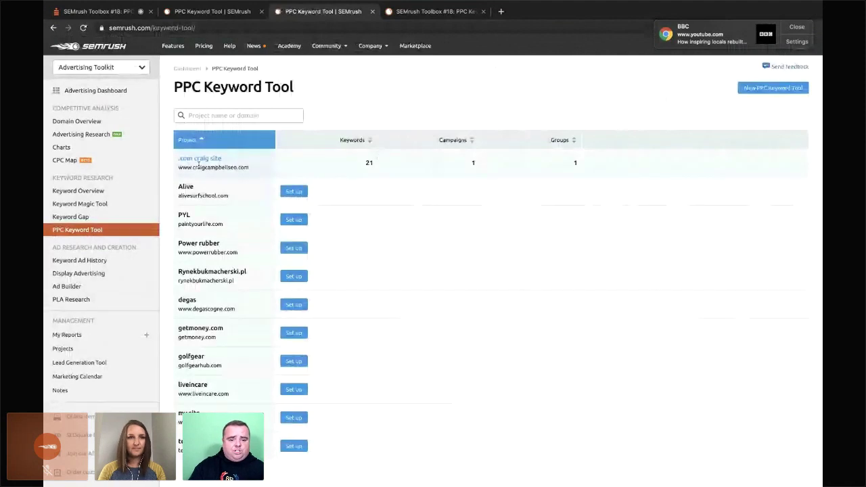
pyautogui.click(209, 161)
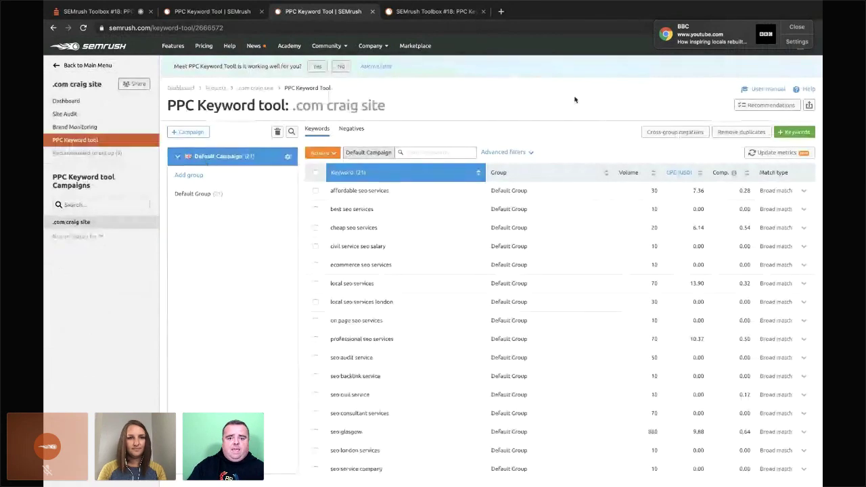
# - Switch to the other open PPC Keyword Tool page and return it to the project list
pyautogui.click(428, 13)
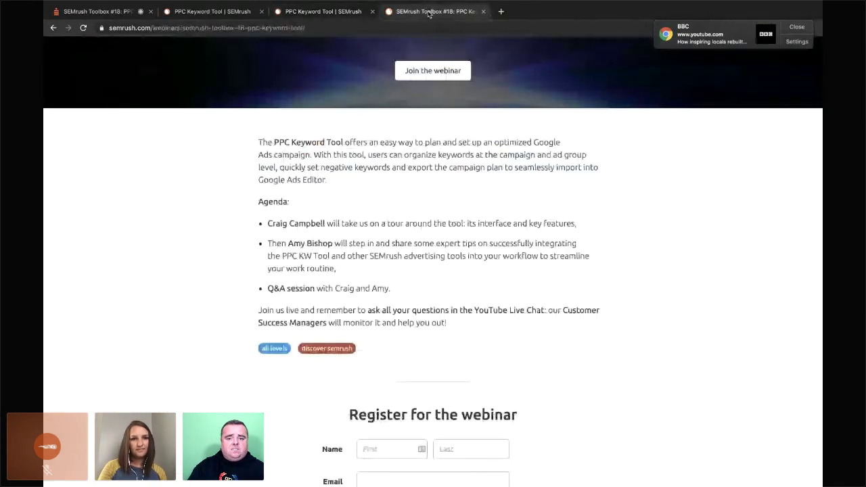
pyautogui.click(210, 13)
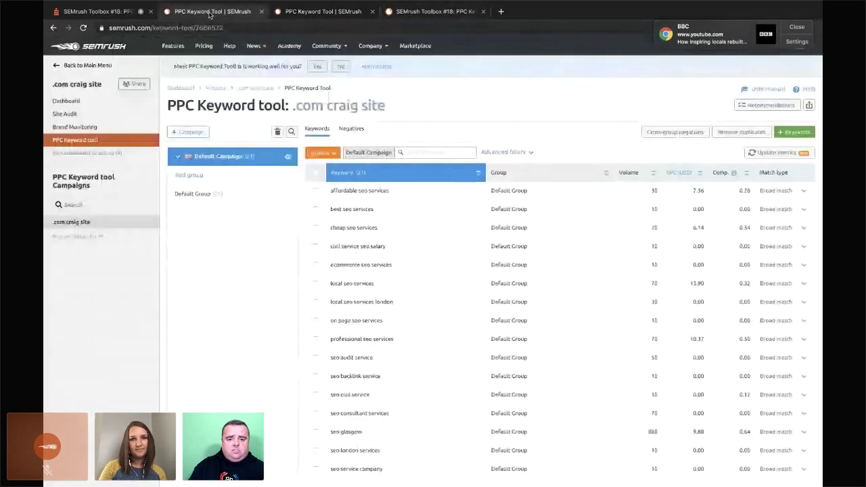
pyautogui.click(306, 12)
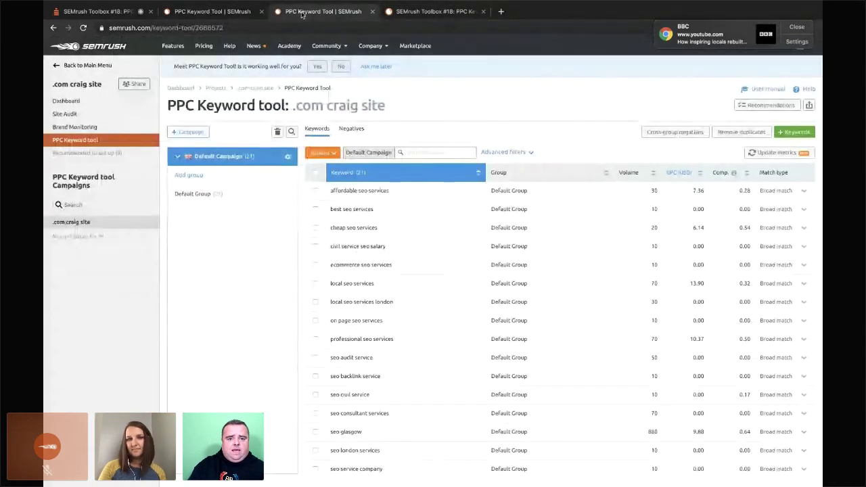
pyautogui.click(249, 13)
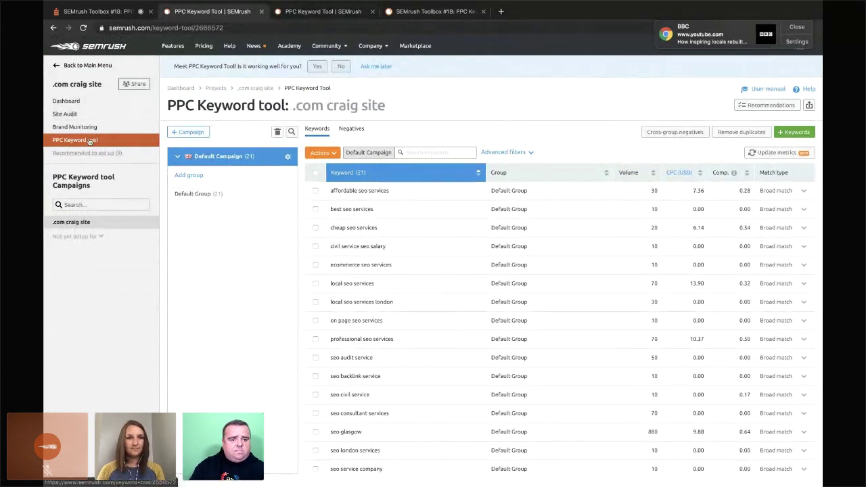
pyautogui.click(53, 29)
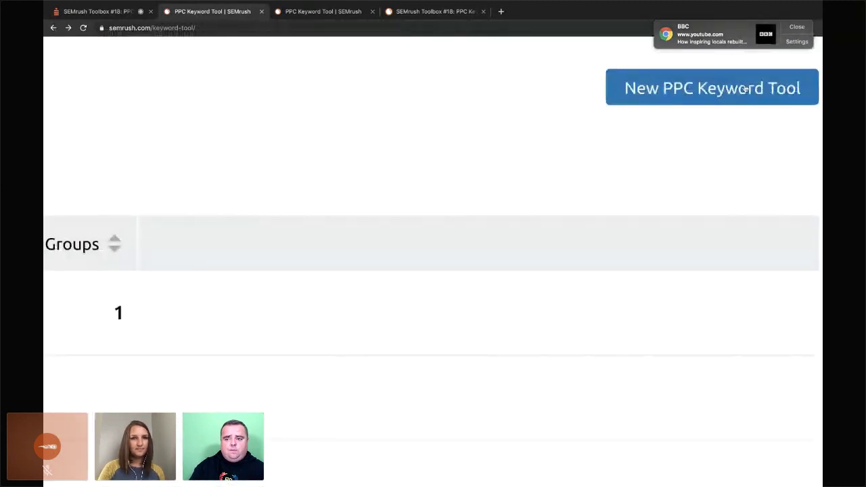
pyautogui.click(722, 92)
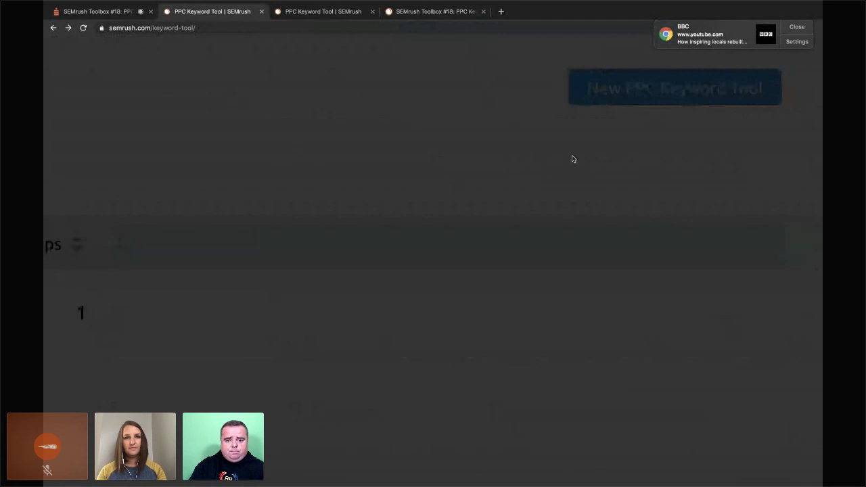
pyautogui.click(405, 228)
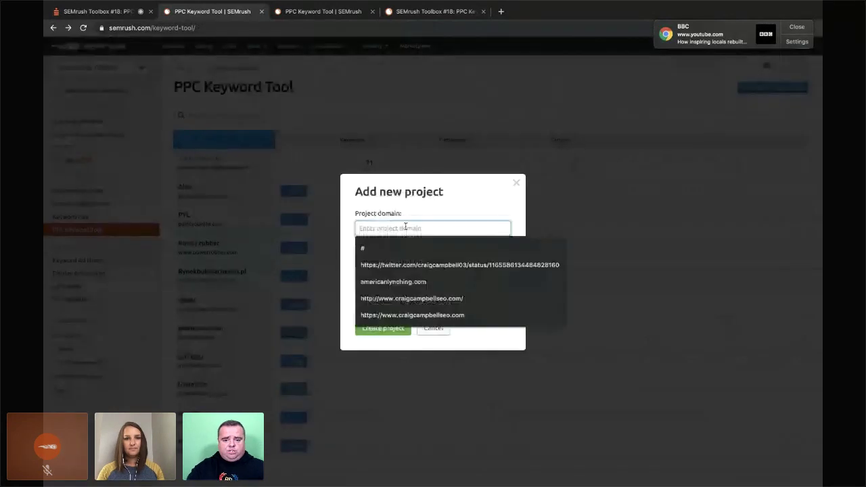
pyautogui.click(414, 298)
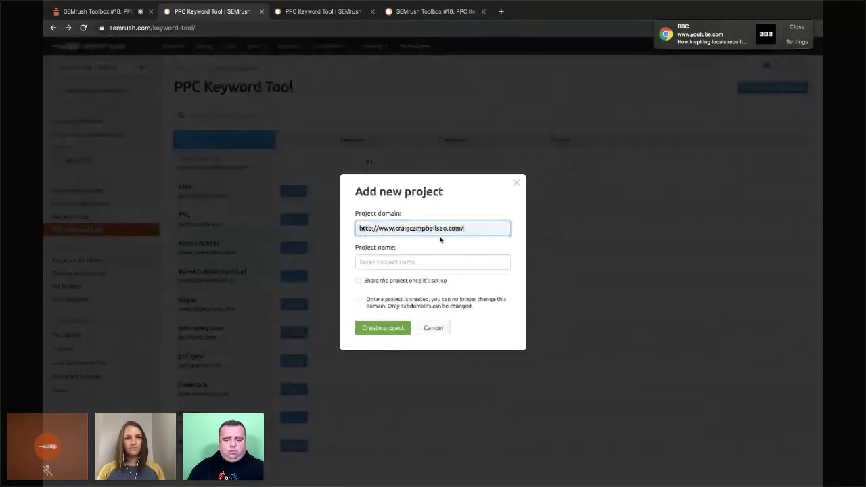
pyautogui.moveTo(464, 228); pyautogui.dragTo(349, 216)
pyautogui.click(331, 217)
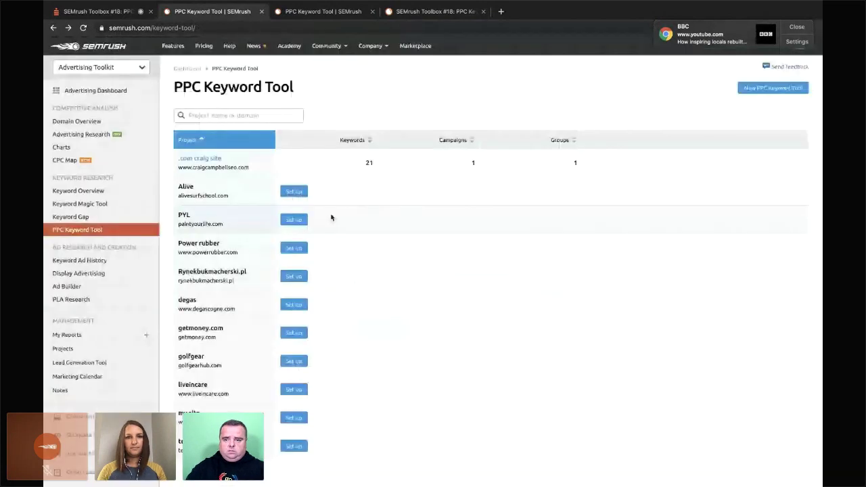
# - Create a new PPC Keyword Tool project for testdomain.com, using a first name as the project name
pyautogui.click(773, 88)
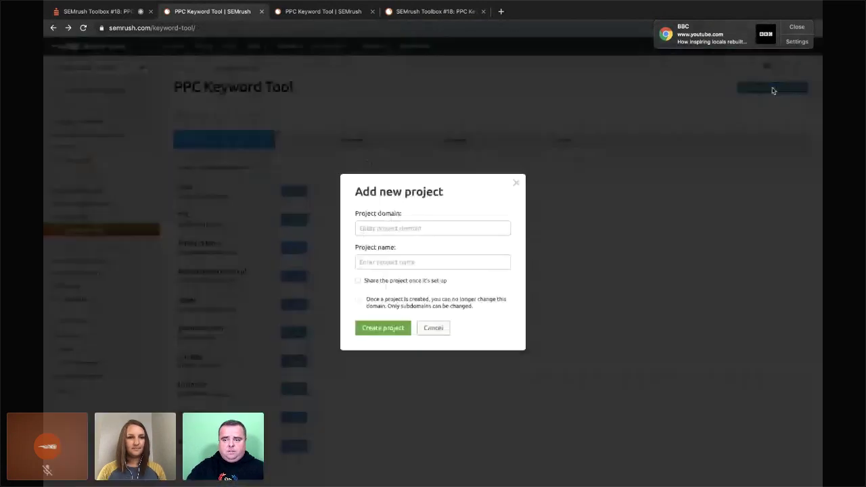
pyautogui.click(433, 228)
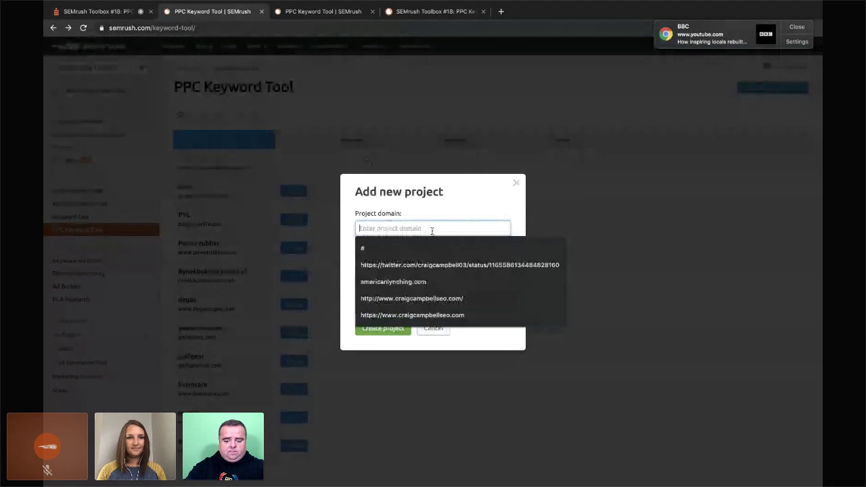
pyautogui.write('testd')
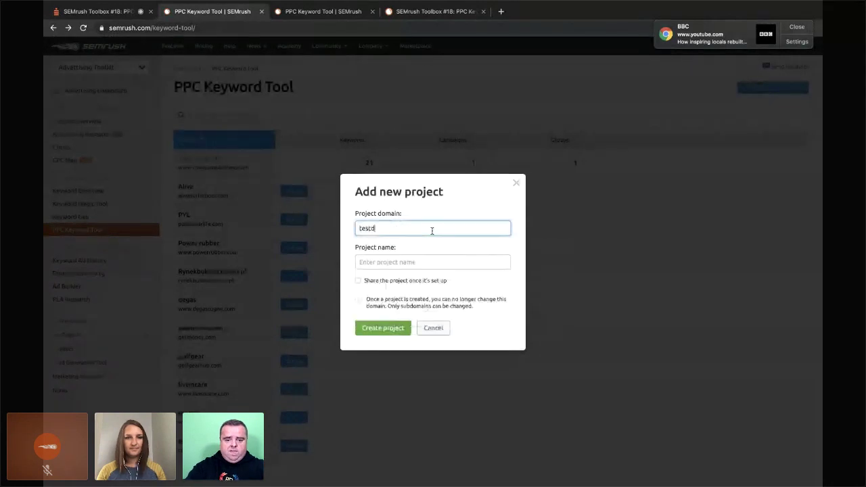
pyautogui.write('omain.com')
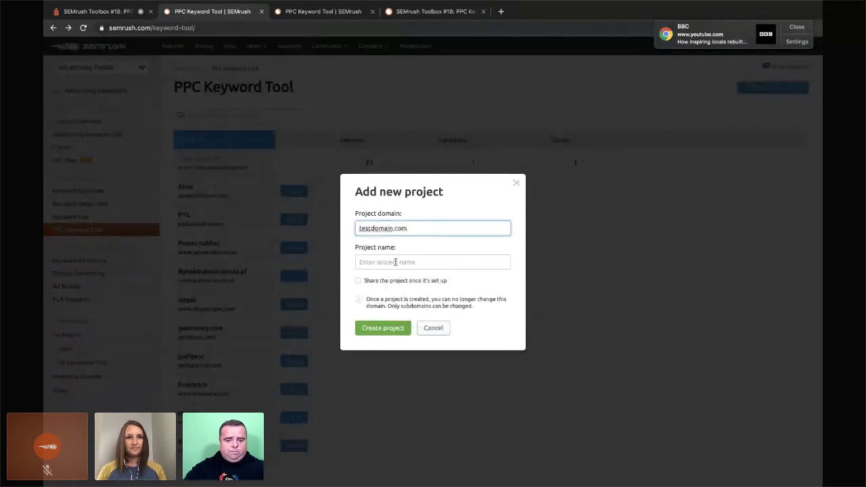
pyautogui.click(397, 262)
pyautogui.click(376, 315)
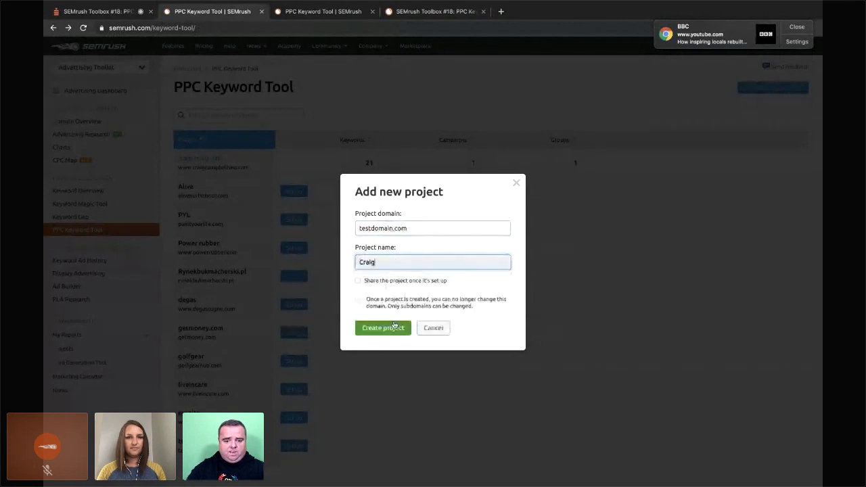
pyautogui.click(397, 329)
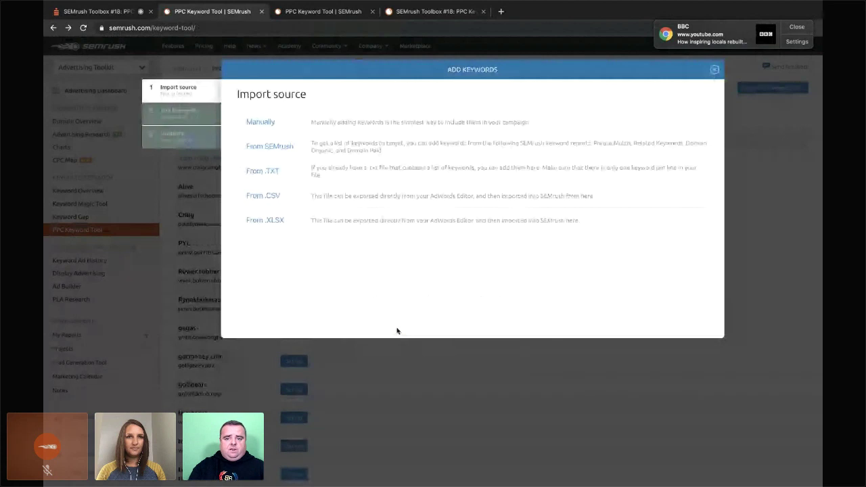
# - Examine the keyword import sources offered for the new project, dismiss the browser notification and exit without importing
pyautogui.scroll(2, 397, 330)
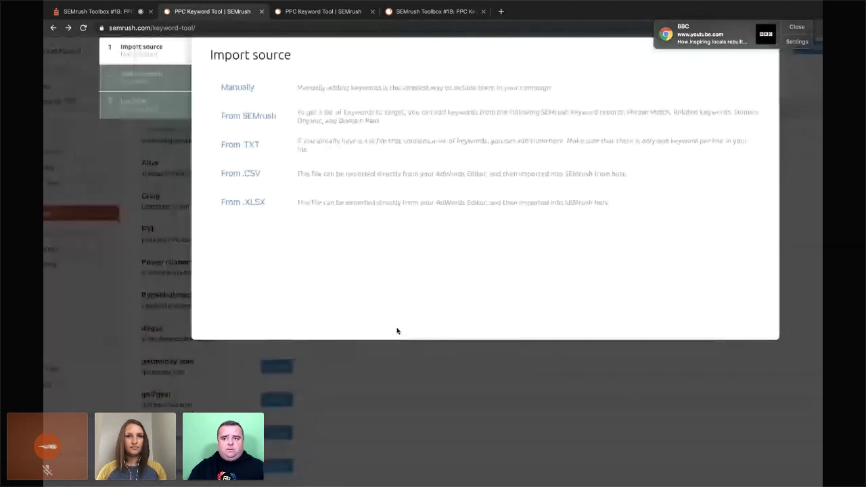
pyautogui.scroll(1, 397, 331)
pyautogui.click(797, 27)
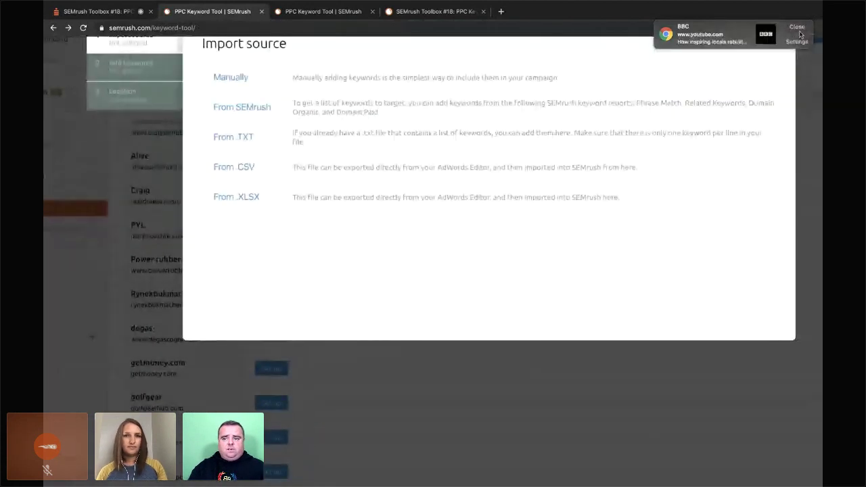
pyautogui.click(798, 27)
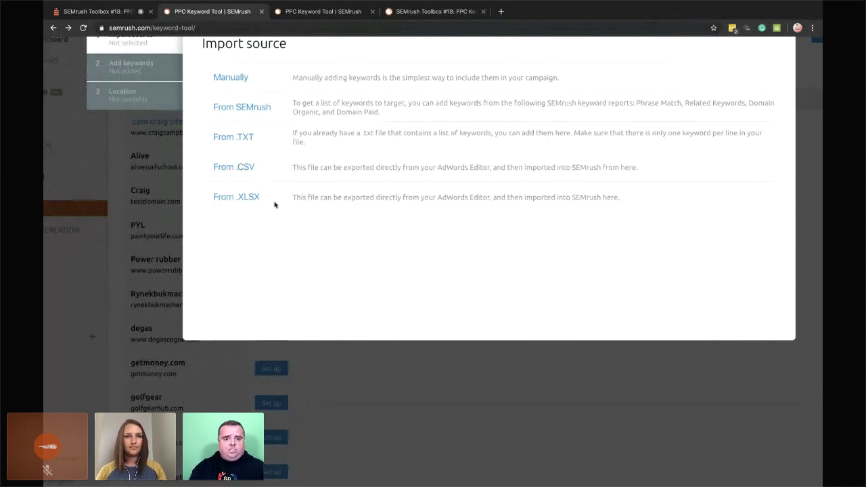
pyautogui.scroll(-3, 275, 205)
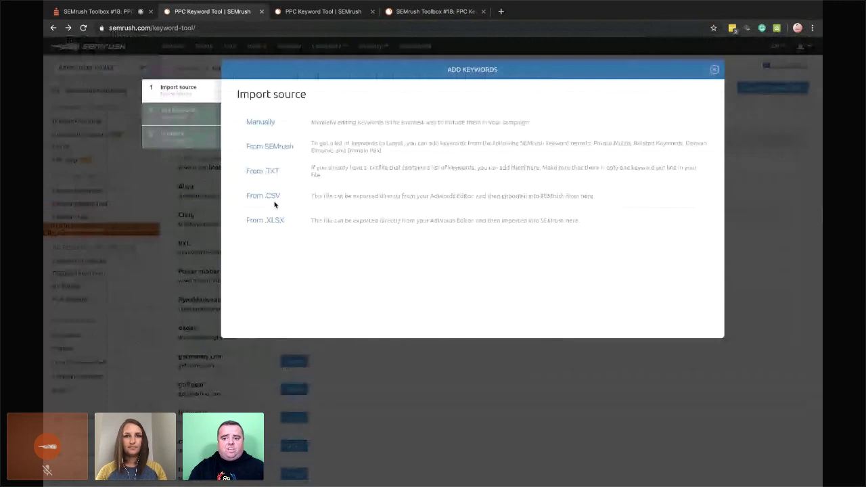
pyautogui.click(714, 71)
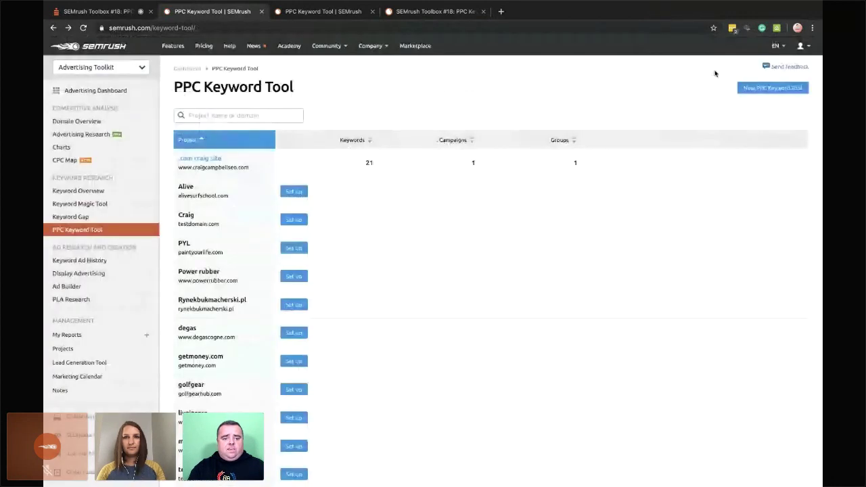
# - Examine the new campaign form and its country choices in the project with existing keywords, and close it without adding a campaign
pyautogui.click(328, 12)
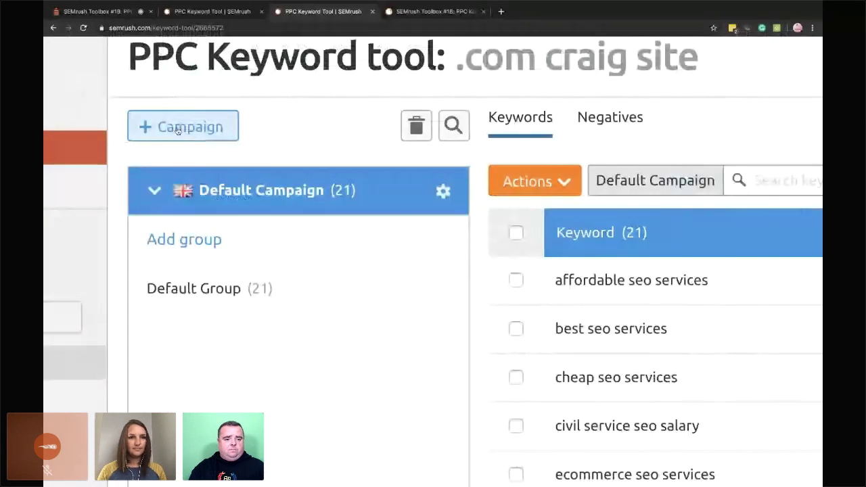
pyautogui.click(192, 133)
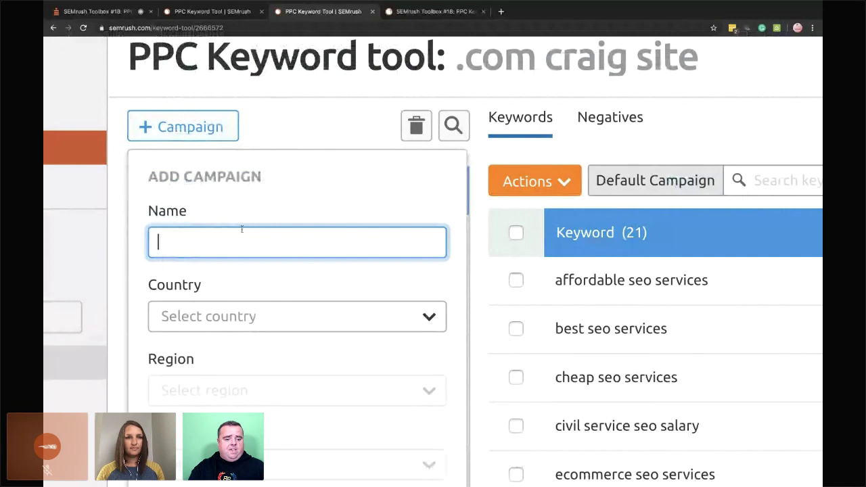
pyautogui.click(242, 314)
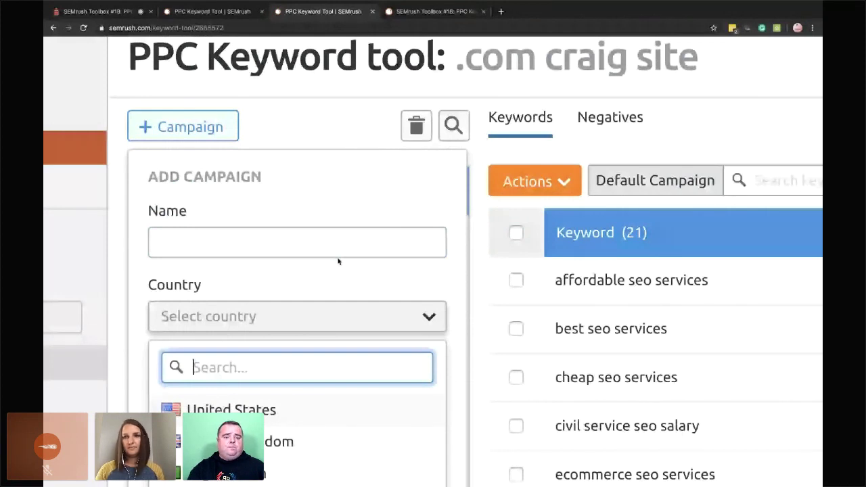
pyautogui.hotkey('ctrl', '0')
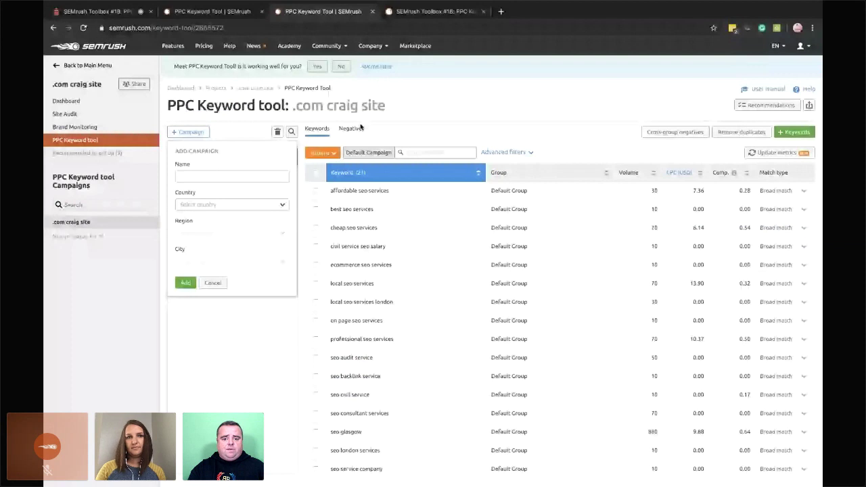
pyautogui.click(470, 221)
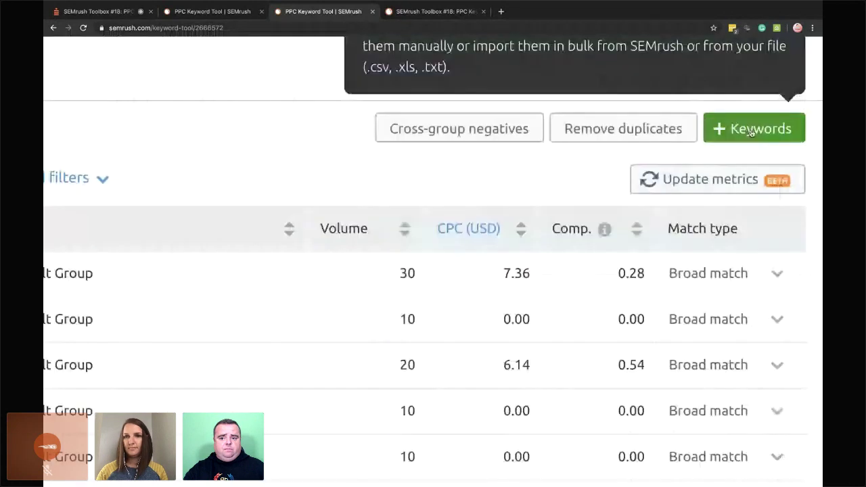
# - Examine the sources available for importing keywords into the existing campaign, without choosing one
pyautogui.click(750, 133)
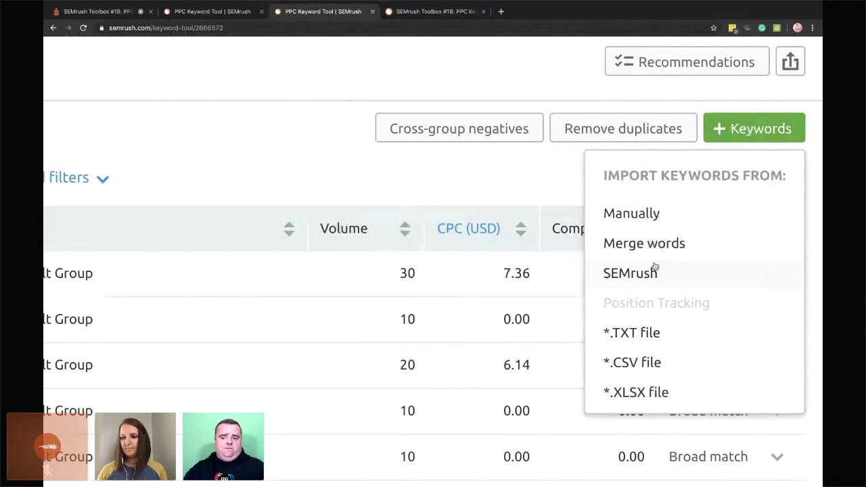
pyautogui.click(520, 178)
pyautogui.scroll(-5, 520, 179)
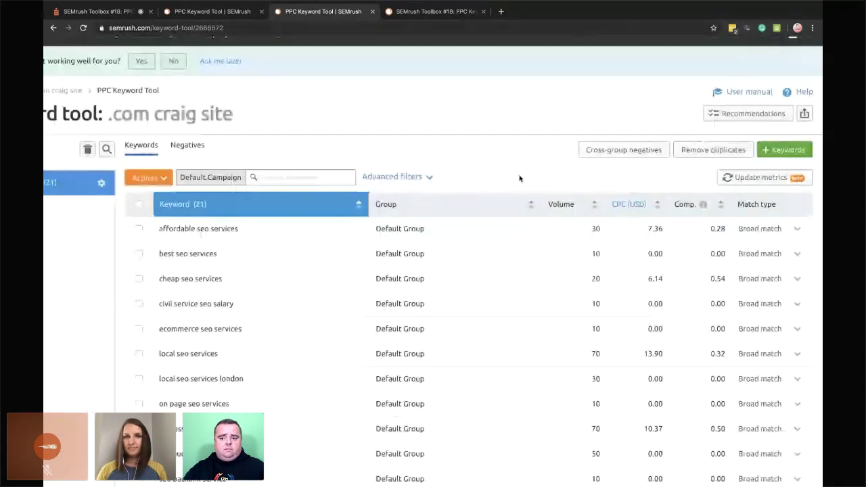
# - Set the match type of the keyword "affordable seo services" to Phrase match
pyautogui.scroll(-5, 520, 178)
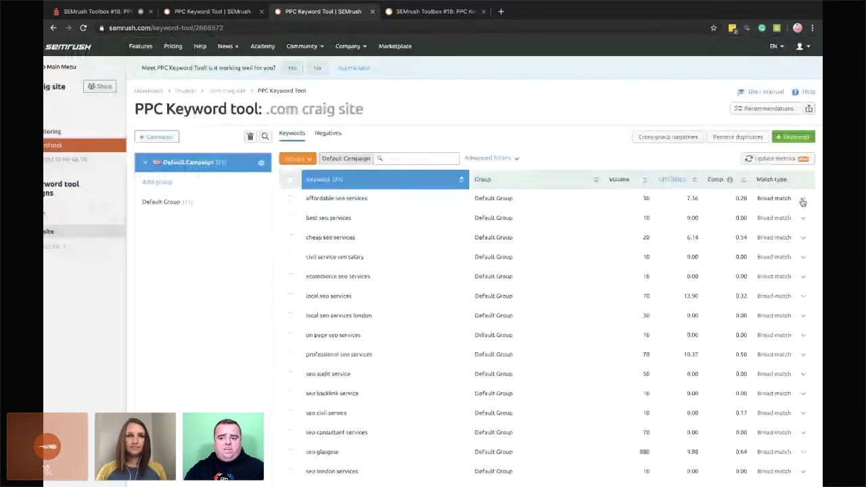
pyautogui.scroll(10, 802, 202)
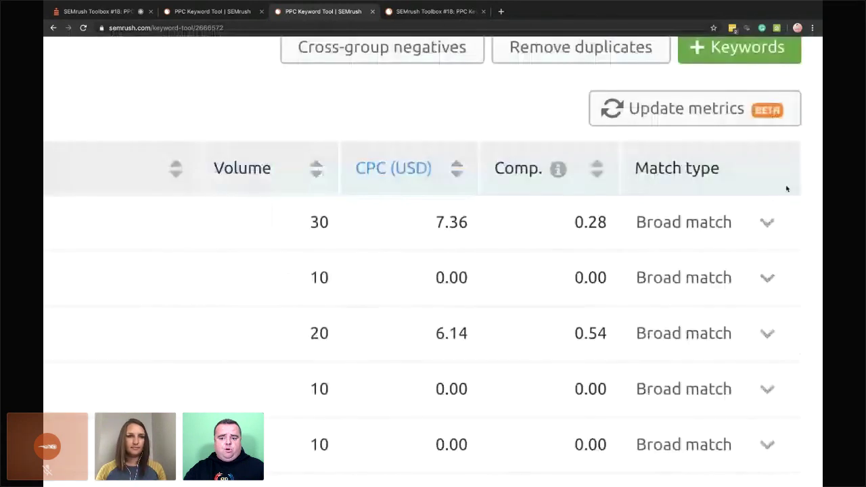
pyautogui.click(768, 224)
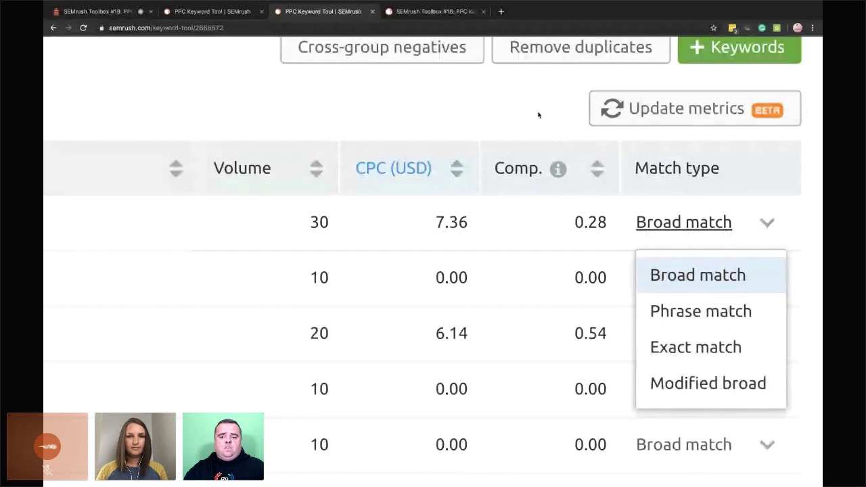
pyautogui.click(716, 314)
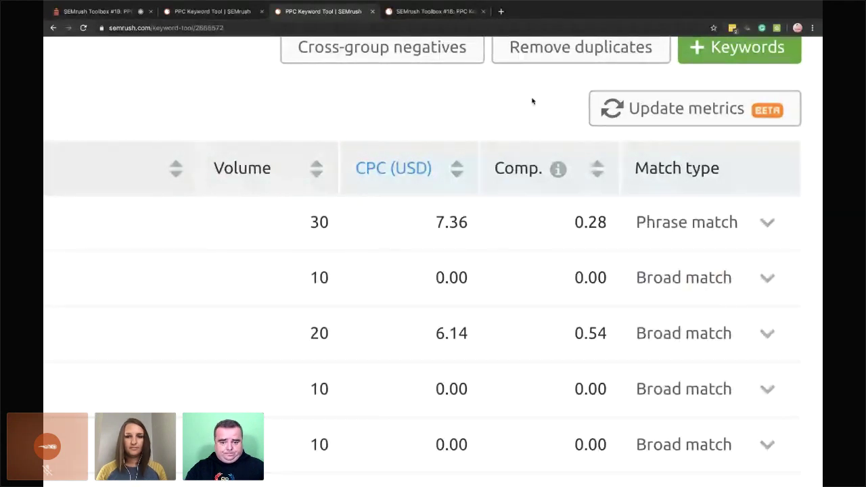
# - Examine the keyword table's metric and match type columns and the tools for cross-group negatives, duplicates and updating metrics
pyautogui.scroll(-5, 532, 101)
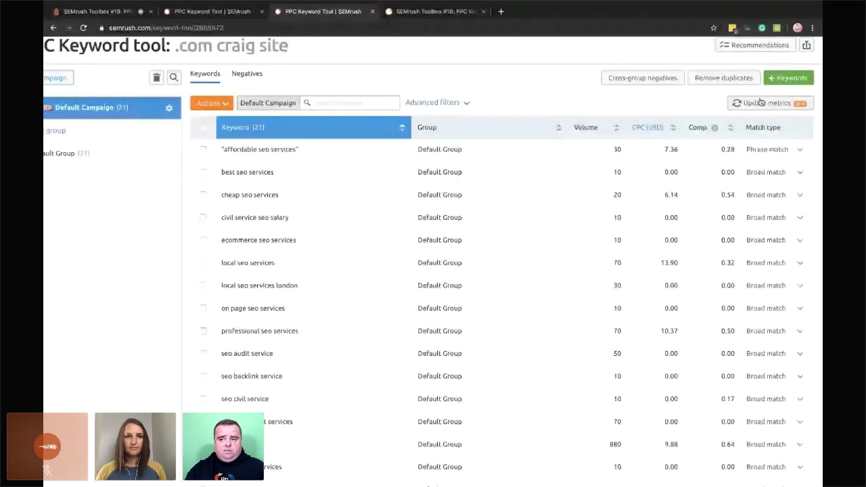
pyautogui.scroll(5, 761, 101)
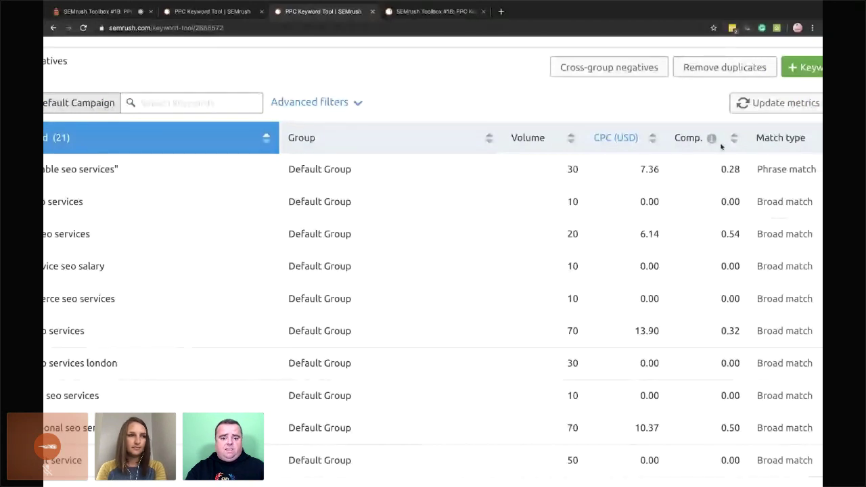
pyautogui.moveTo(525, 116); pyautogui.dragTo(525, 139)
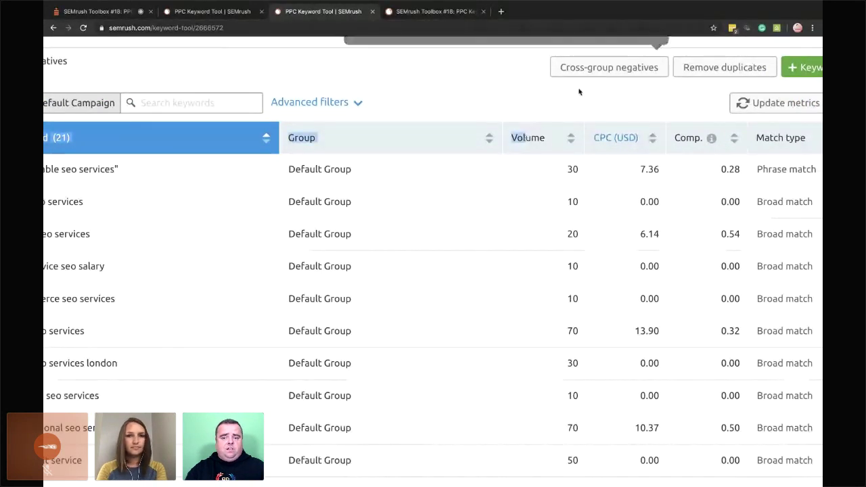
pyautogui.click(562, 102)
pyautogui.scroll(-5, 562, 101)
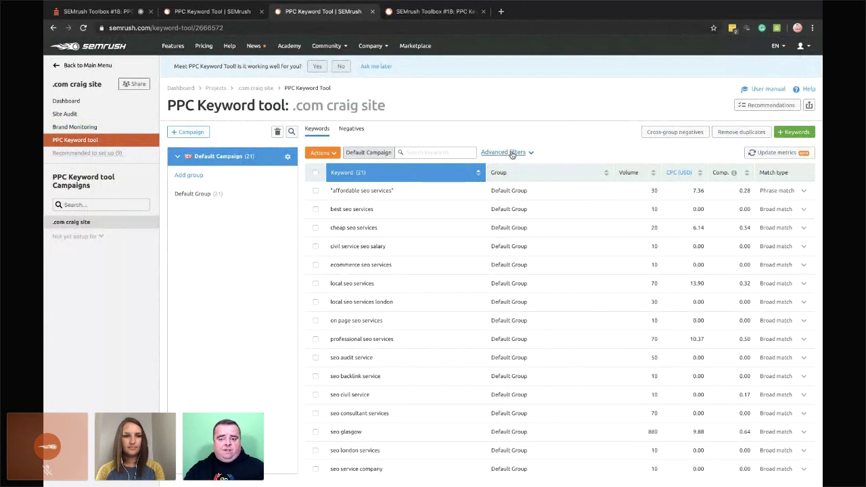
# - Show the advanced filters for the Default Campaign keywords and examine the filter conditions and the competition column
pyautogui.click(512, 153)
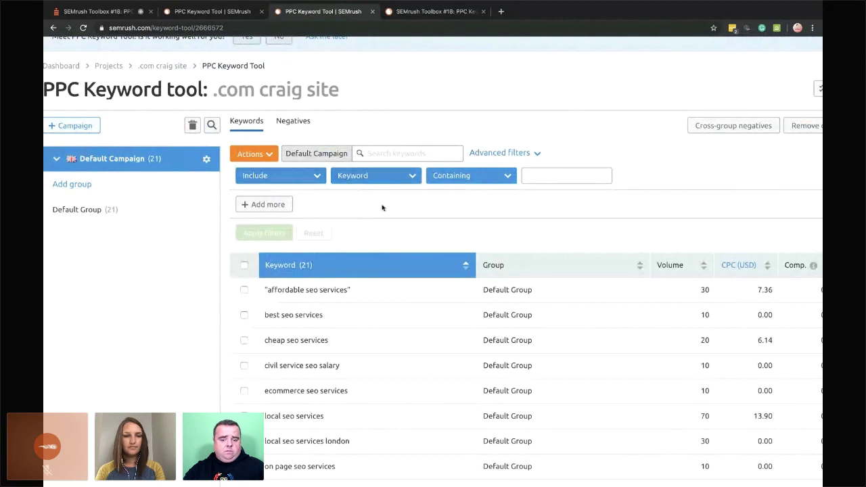
pyautogui.hotkey('ctrl', '-')
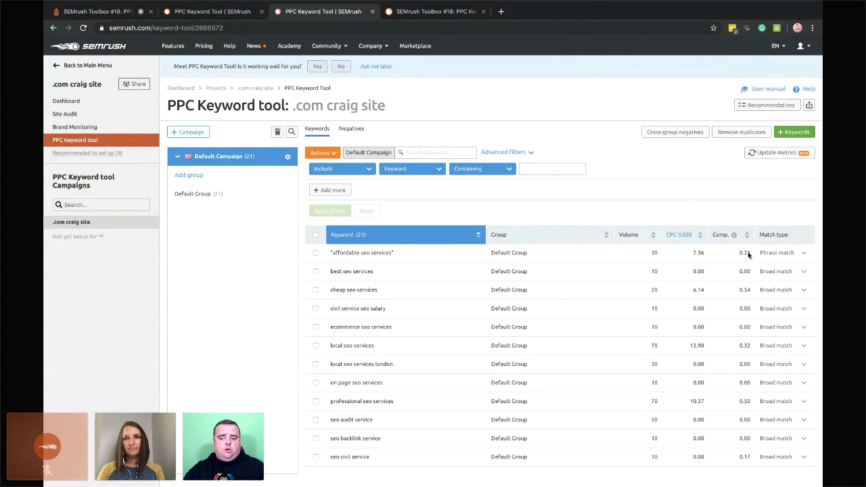
pyautogui.moveTo(734, 239)
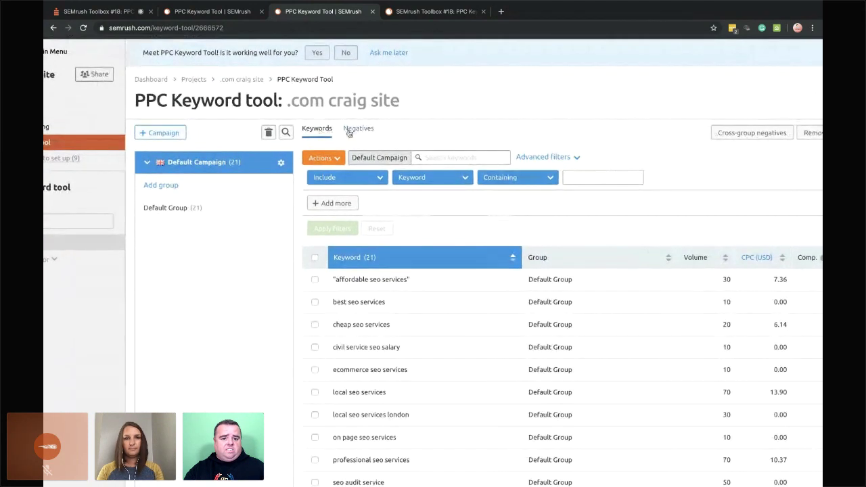
# - Examine the import sources for campaign-level and group-level negative keywords, without choosing one
pyautogui.click(349, 133)
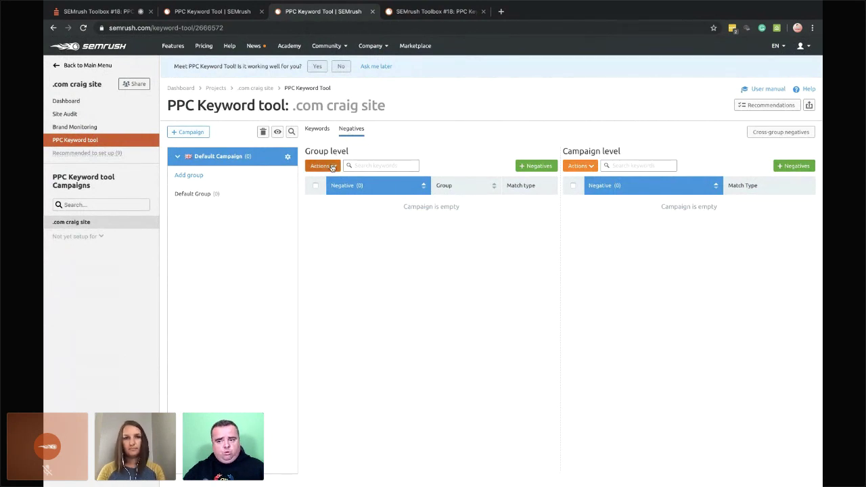
pyautogui.click(793, 167)
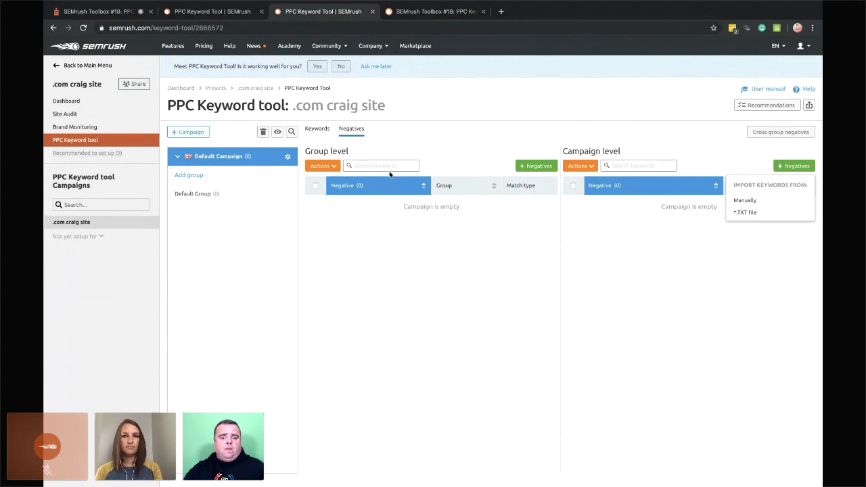
pyautogui.click(536, 169)
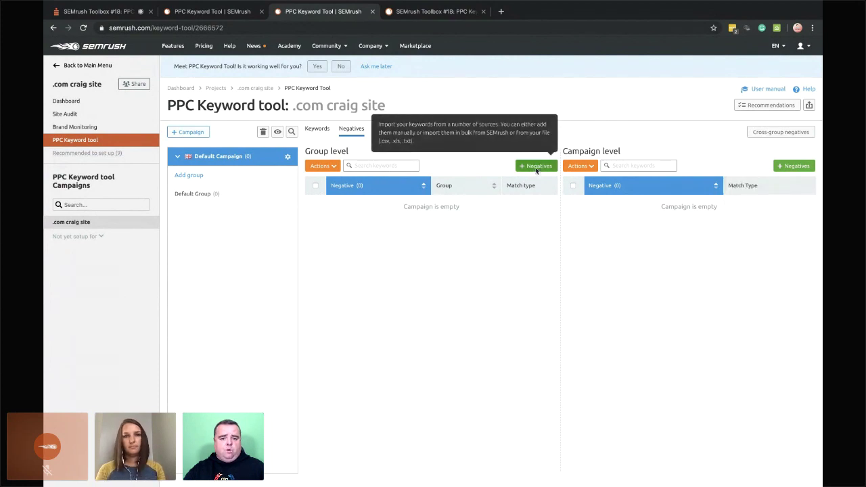
pyautogui.click(536, 169)
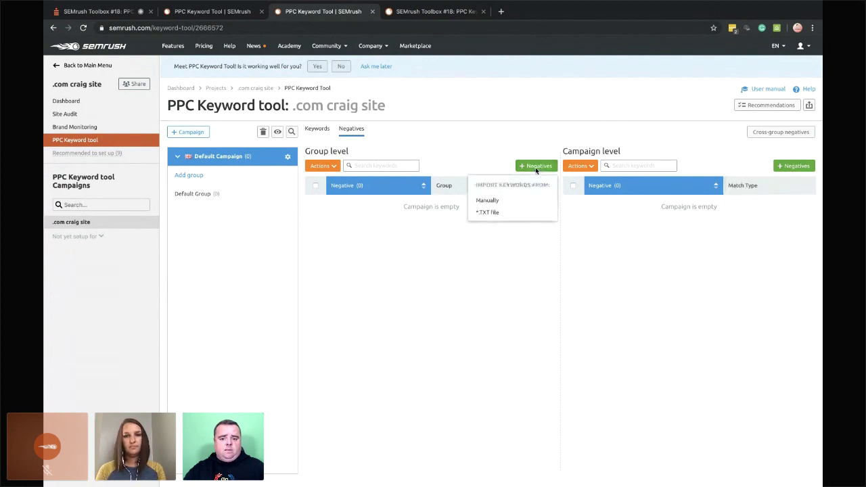
pyautogui.click(463, 146)
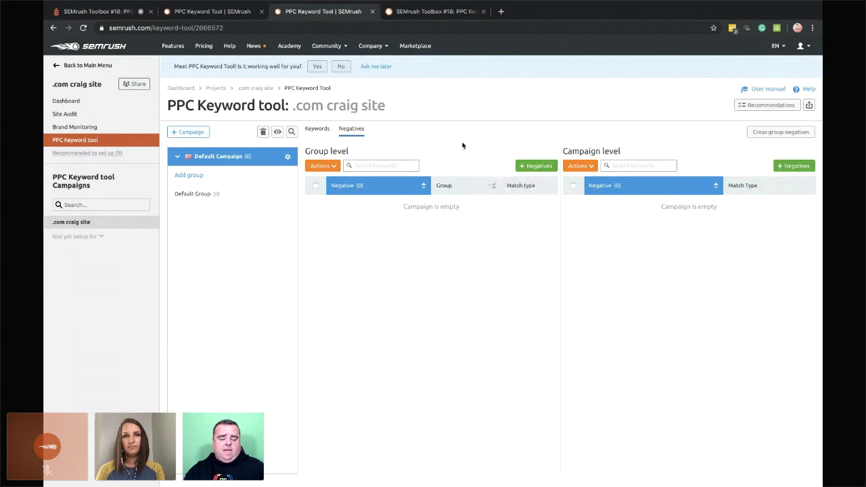
# - Examine the cross-group negatives options for Default Campaign without adding any, and check the project's recommendations
pyautogui.click(781, 132)
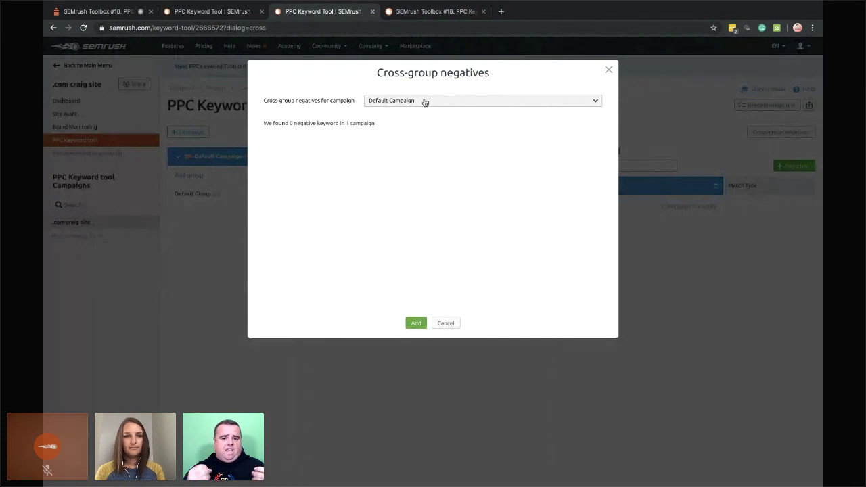
pyautogui.click(425, 102)
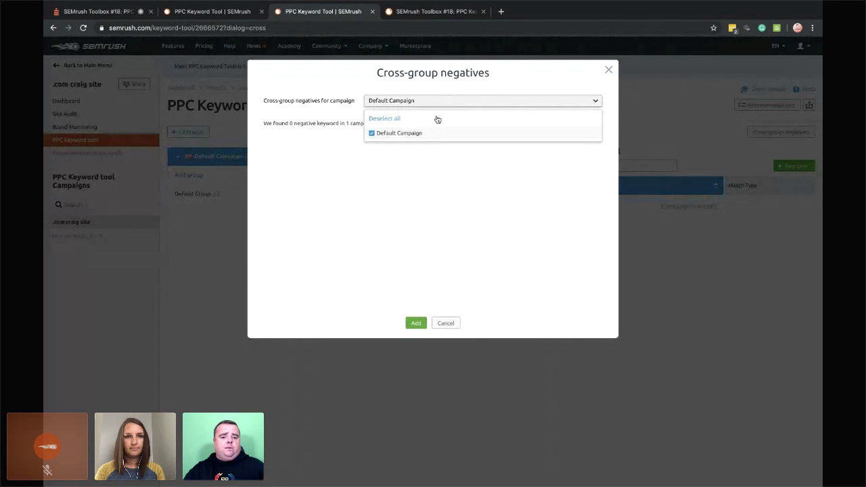
pyautogui.click(410, 254)
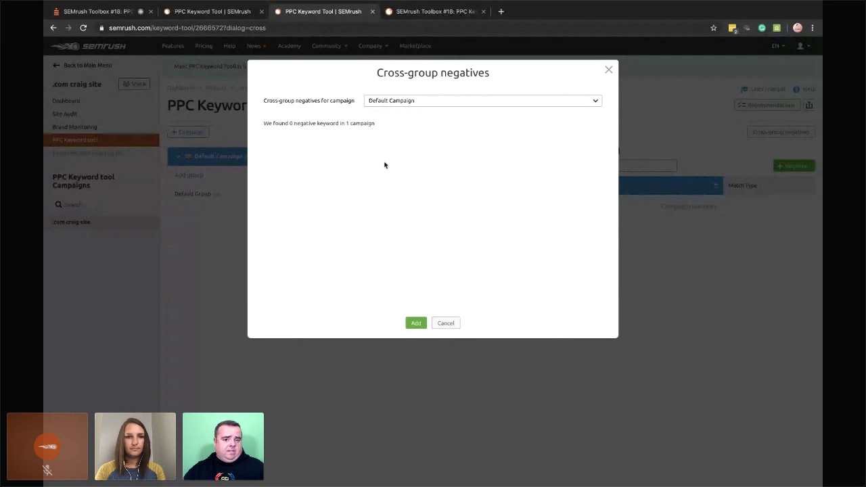
pyautogui.click(447, 325)
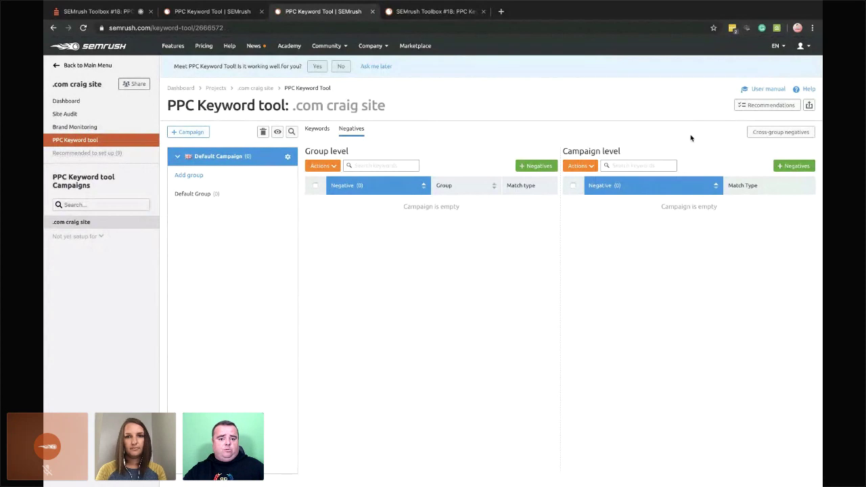
pyautogui.click(766, 106)
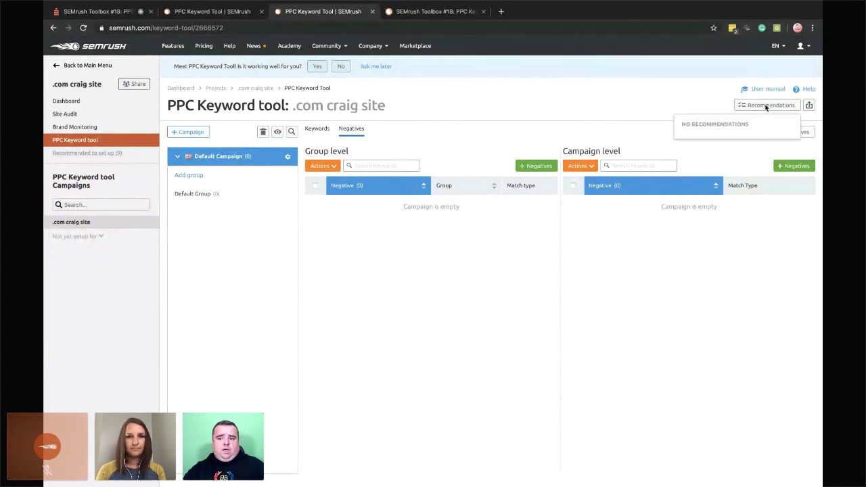
pyautogui.click(696, 102)
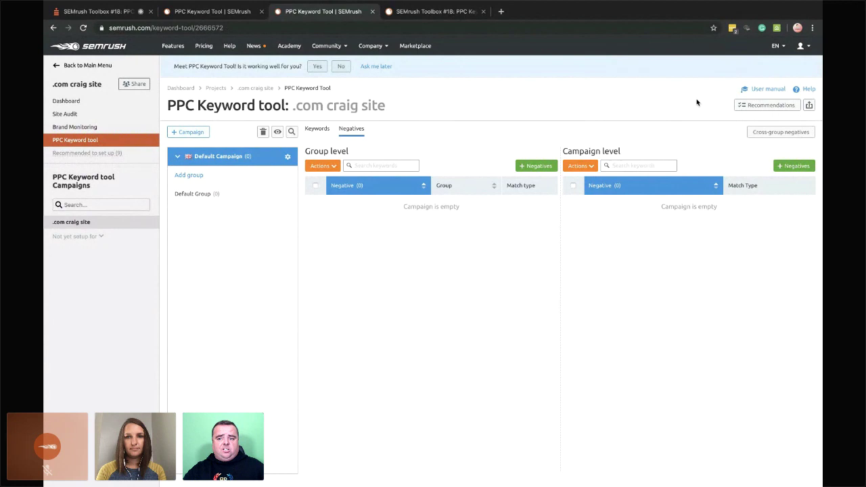
# - Return to the keyword list, add a second advanced filter condition to see its options, and remove it again
pyautogui.click(317, 133)
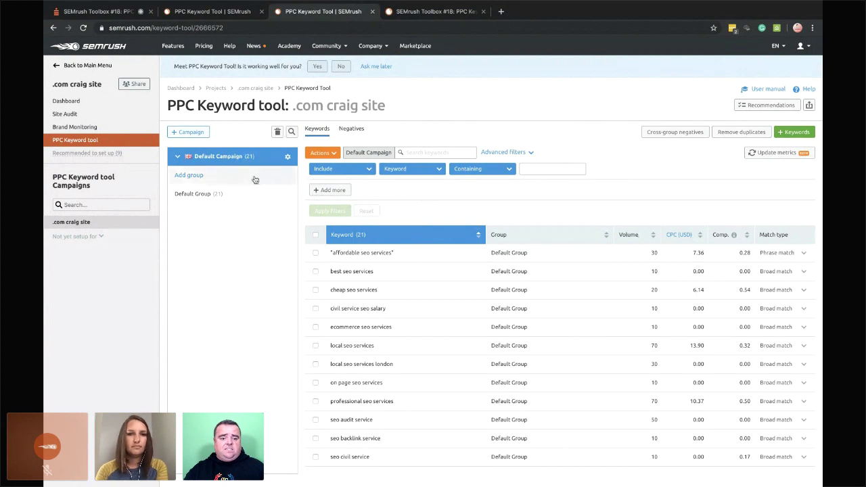
pyautogui.click(330, 190)
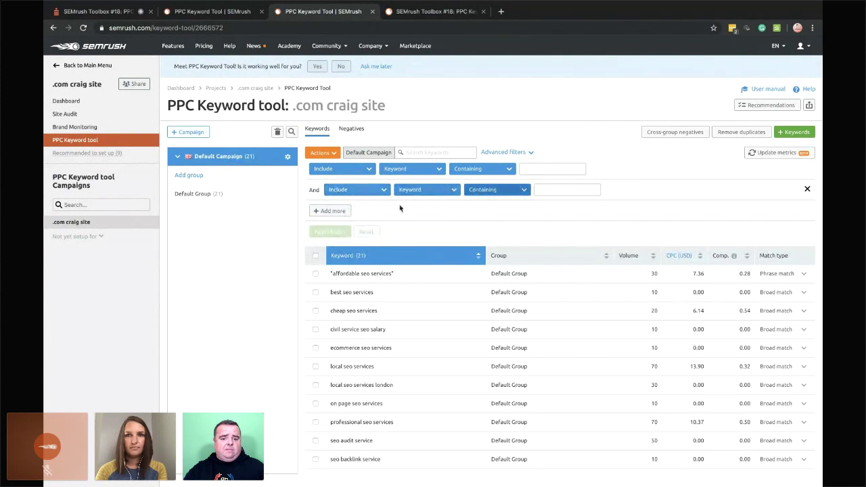
pyautogui.click(807, 189)
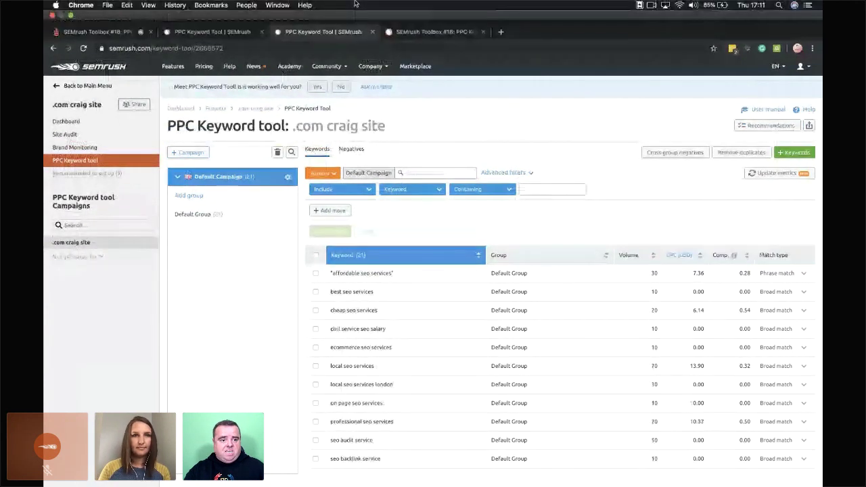
# - Switch to the Crowdcast webinar page and close the screen-sharing video
pyautogui.click(95, 32)
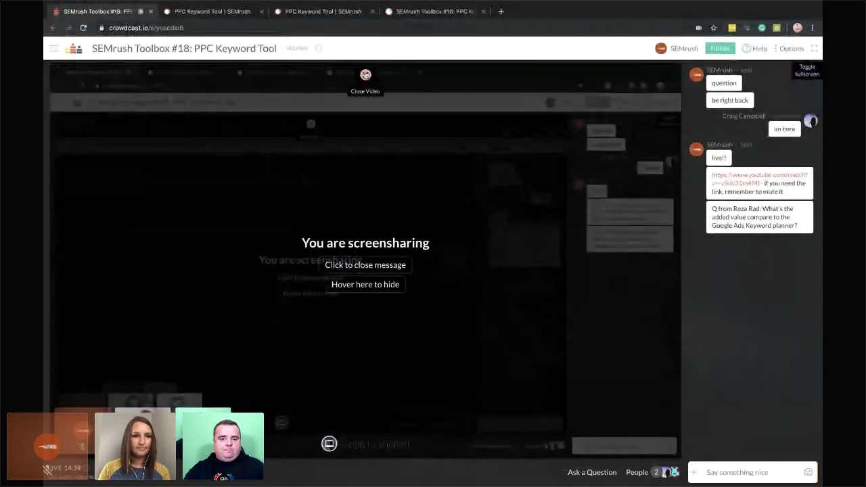
pyautogui.click(366, 74)
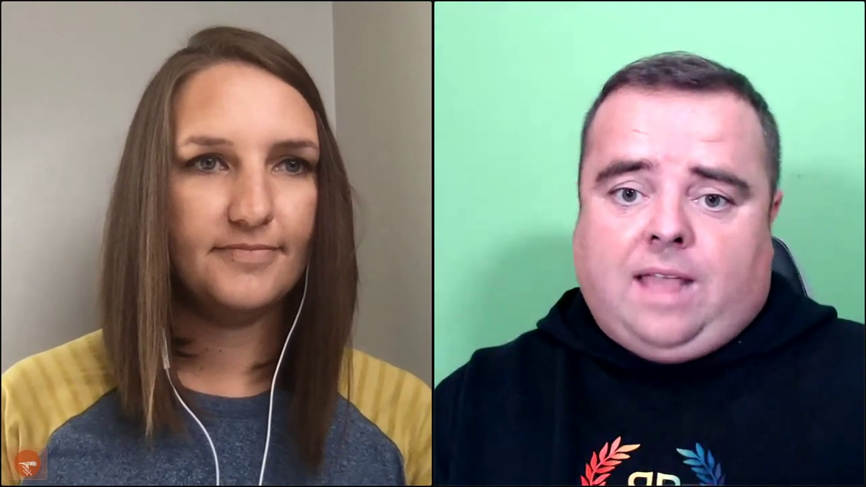